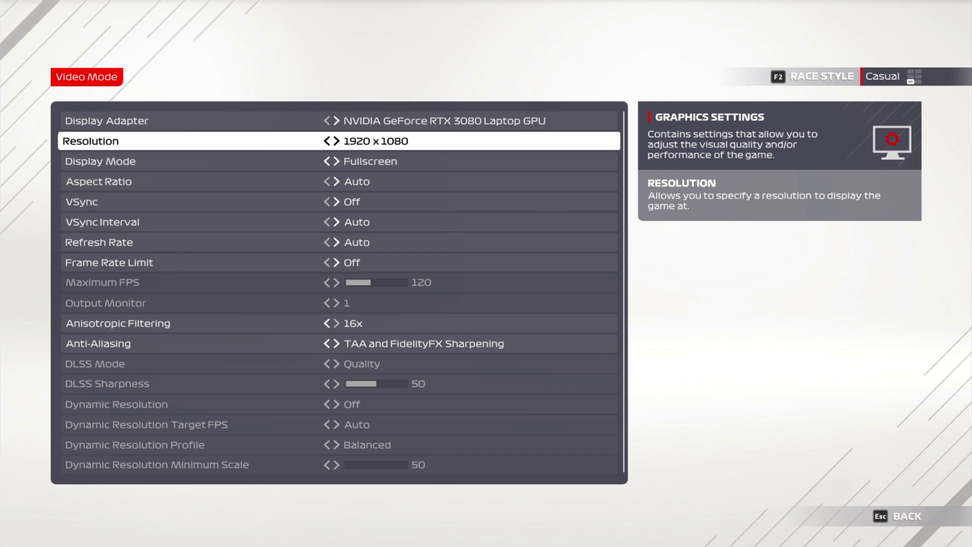
Step: Step Anti-Aliasing back to Off, then forward to NVIDIA DLSS, and check its DLSS Mode setting
key(Down)
key(Down)
key(Down)
key(Down)
key(Down)
key(Down)
key(Down)
key(Down)
key(Down)
key(Down)
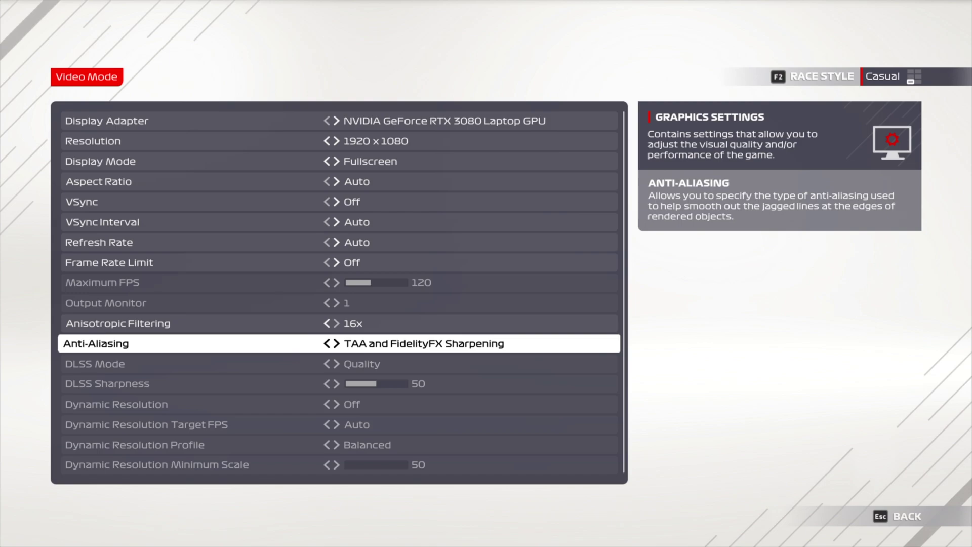
key(Left)
key(Left)
key(Left)
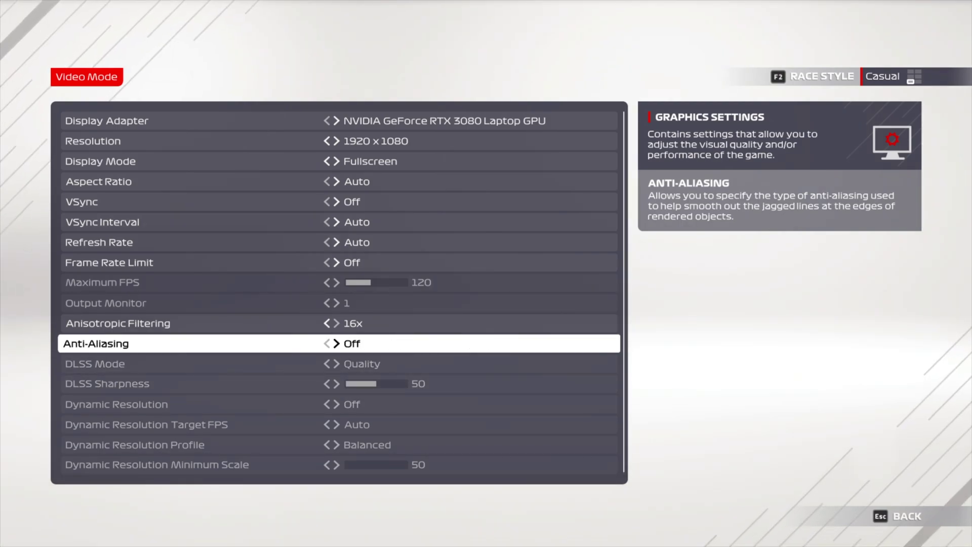
key(Right)
key(Right)
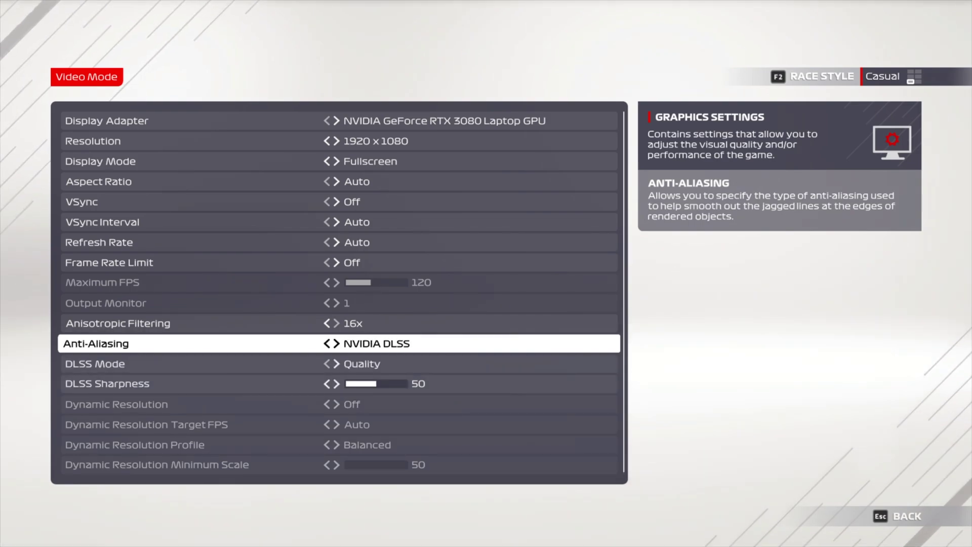
key(Down)
Step: Switch anti-aliasing through TAA and FidelityFX Sharpening to AMD FSR 1.0, then return to Graphics Settings
key(Up)
key(Right)
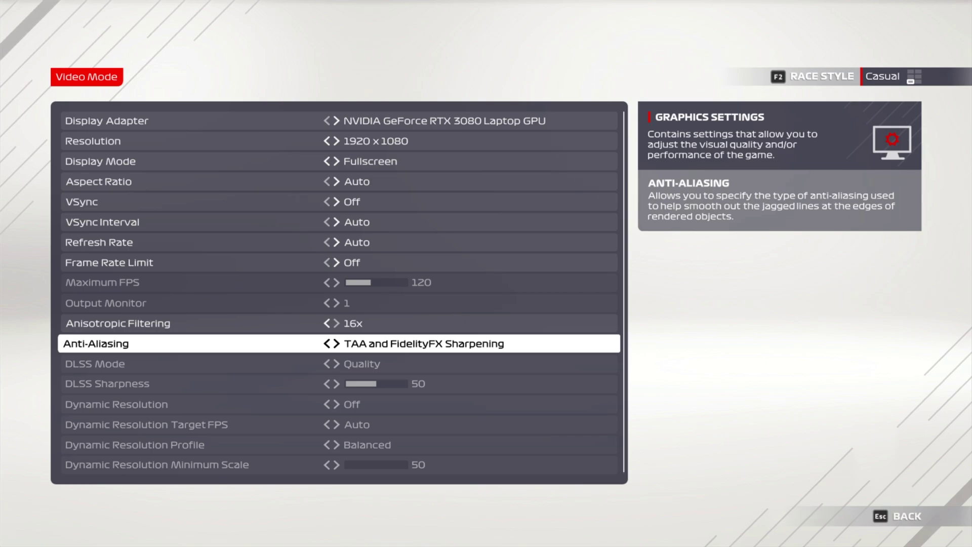
key(Right)
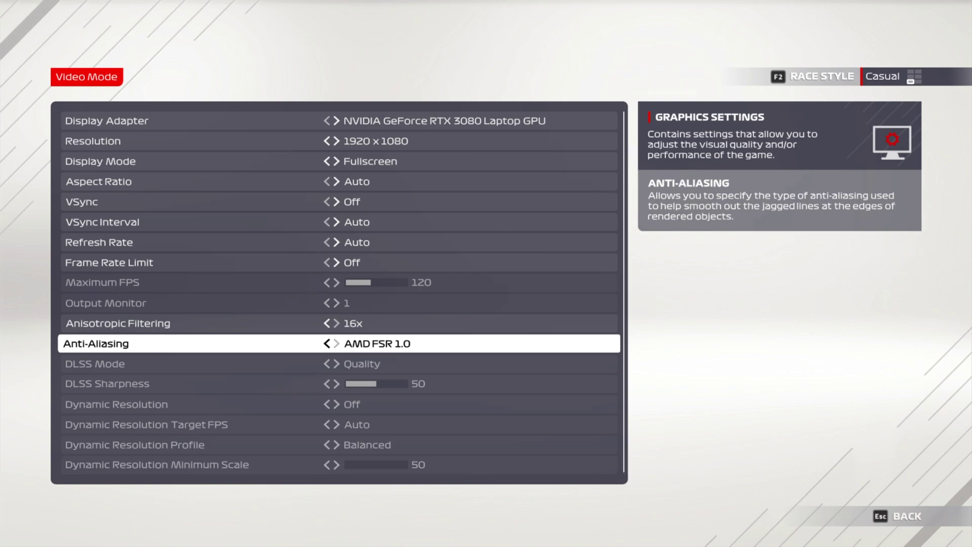
key(Down)
key(Down)
key(Down)
key(Down)
key(Down)
key(Down)
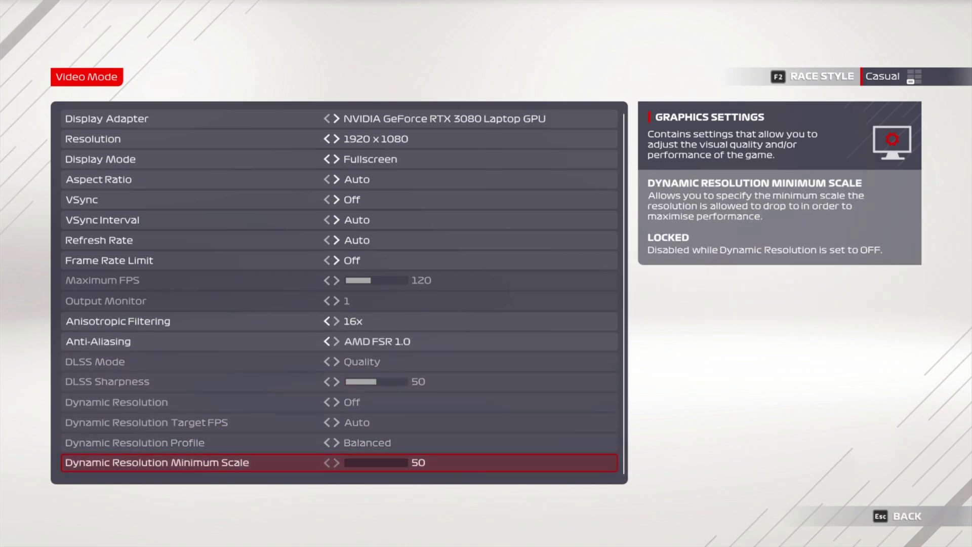
key(Up)
key(Up)
key(Up)
key(Up)
key(Up)
key(Up)
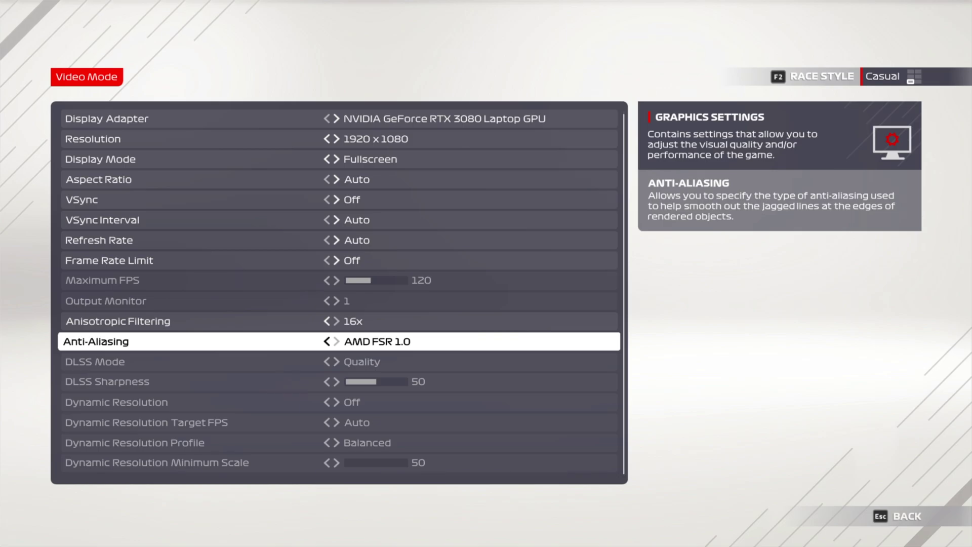
key(Escape)
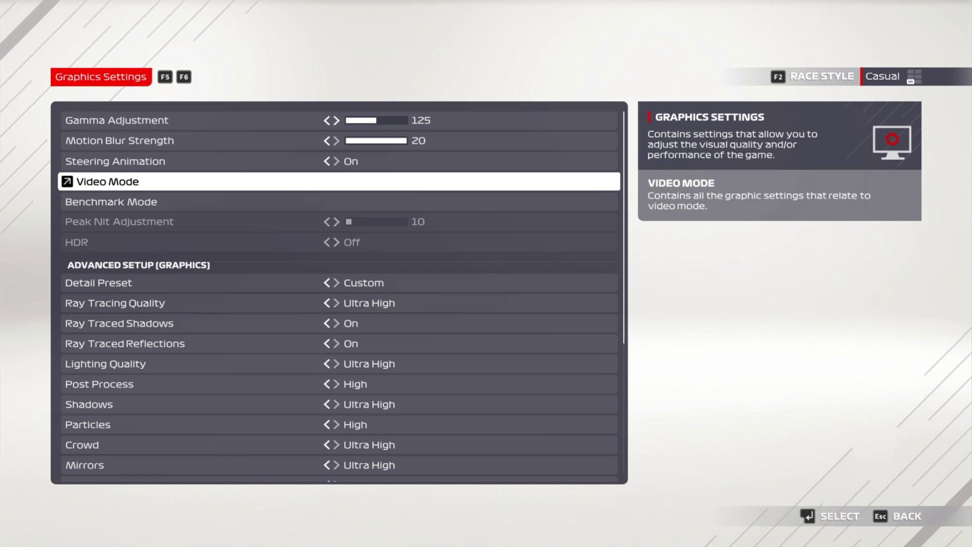
Step: Browse the advanced graphics settings, from Ground Cover and Weather Effects to Detail Preset
key(Down)
key(Down)
key(Down)
key(Down)
key(Down)
key(Down)
key(Down)
key(Down)
key(Down)
key(Down)
key(Down)
key(Down)
key(Down)
key(Down)
key(Down)
key(Down)
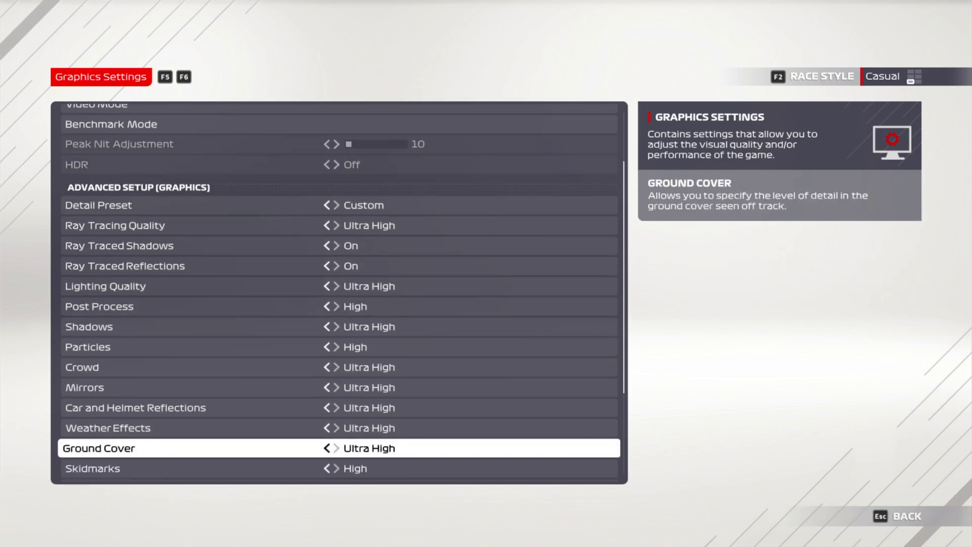
key(Down)
key(Down)
key(Down)
key(Down)
key(Up)
key(Up)
key(Up)
key(Up)
key(Up)
key(Up)
key(Up)
key(Up)
key(Up)
key(Up)
key(Up)
key(Up)
key(Up)
key(Up)
key(Up)
key(Up)
key(Up)
key(Down)
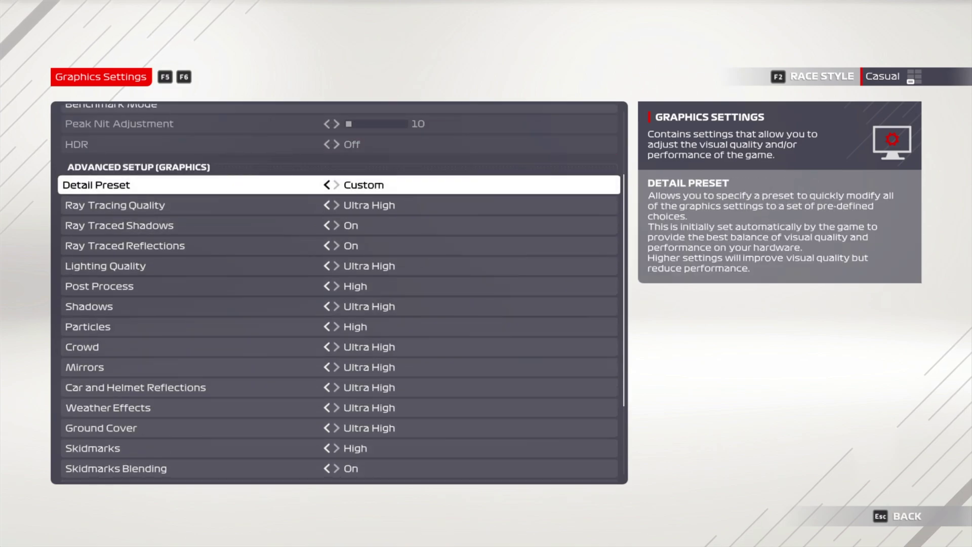
Step: Look over Ray Tracing Quality and Ray Traced Shadows, then open Benchmark Mode
key(Down)
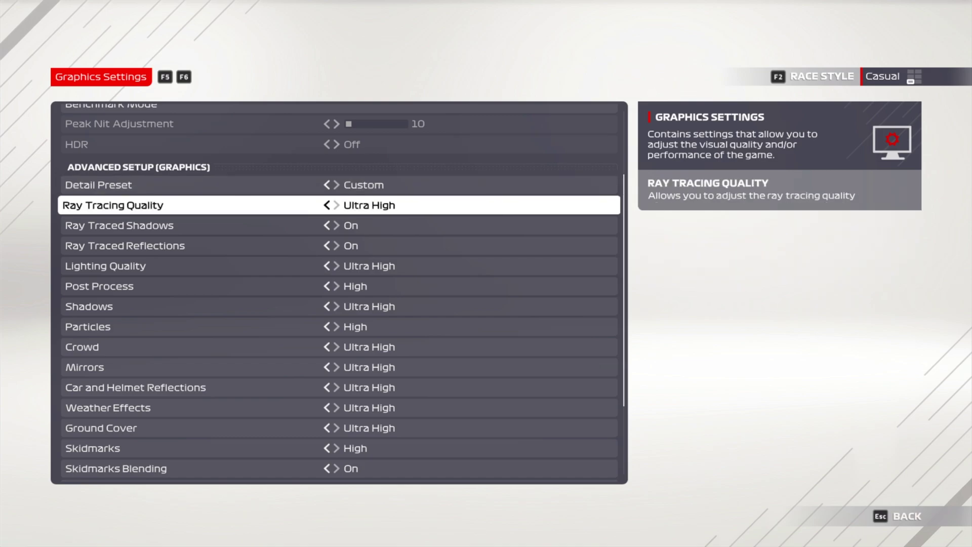
key(Down)
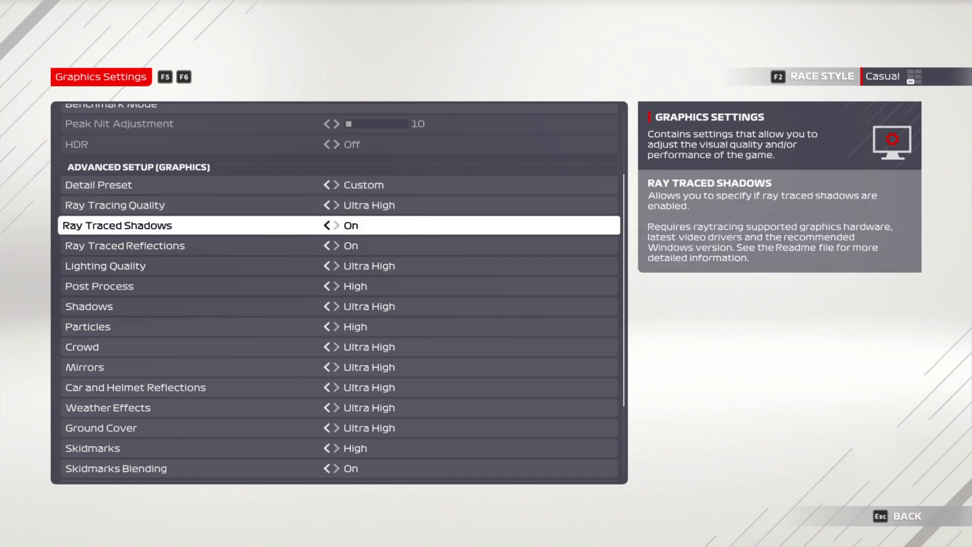
key(Down)
key(Up)
key(Up)
key(F5)
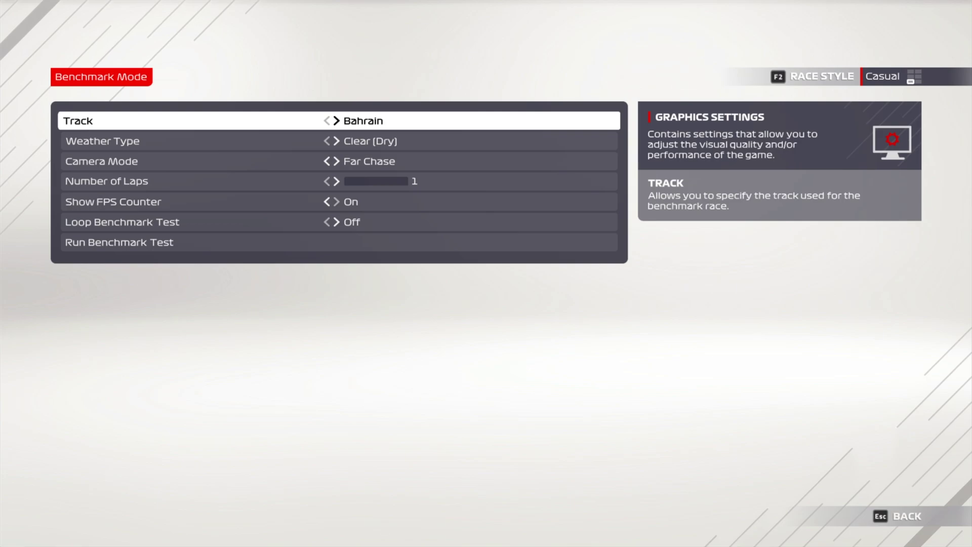
Step: Check the benchmark's Weather Type, Camera Mode and Number of Laps options for the Bahrain run
key(Down)
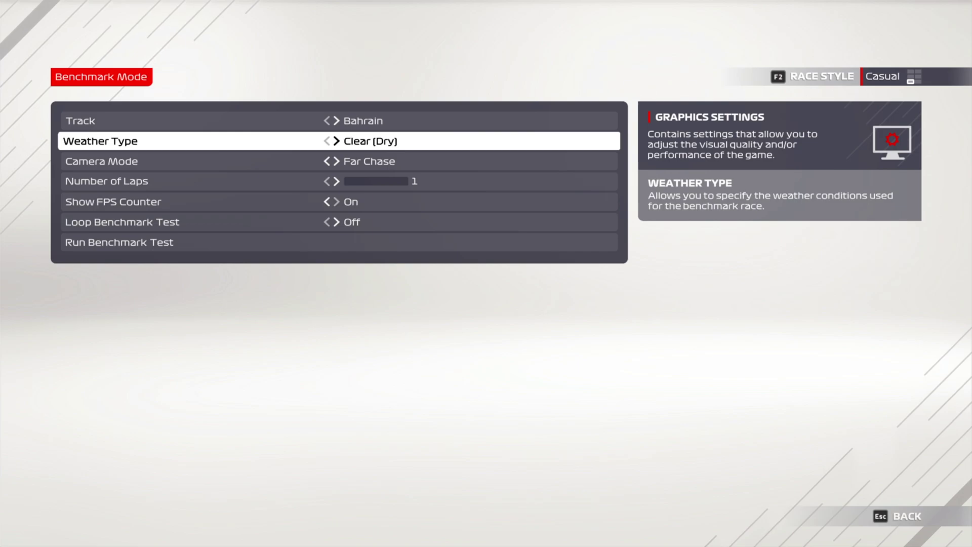
key(Down)
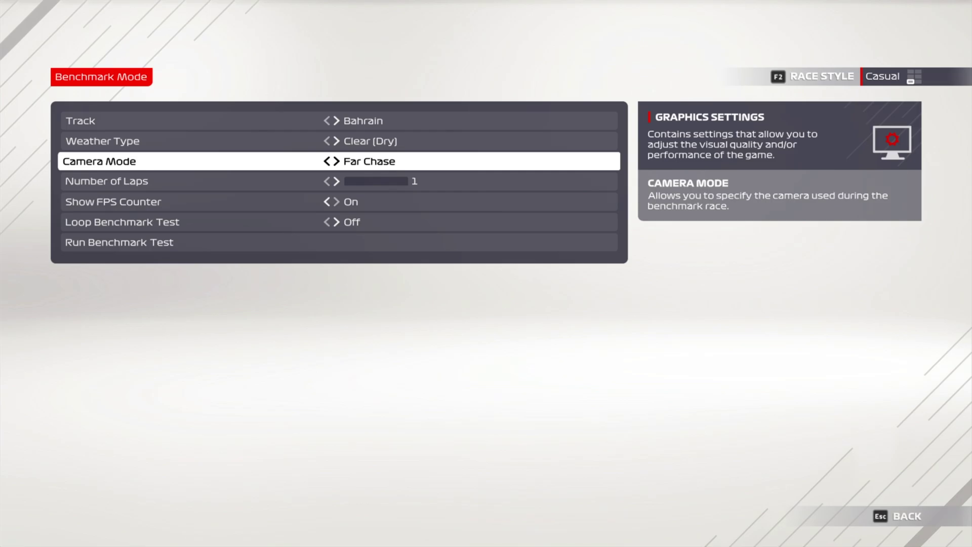
key(Down)
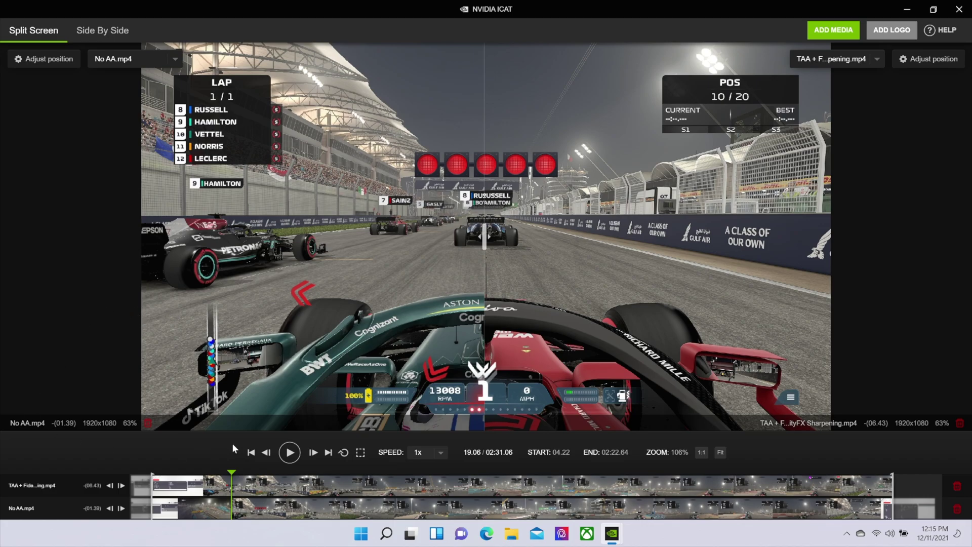
Step: Play the No AA and TAA + FidelityFX clips together, show them at 1:1, then zoom to 196%
click(290, 452)
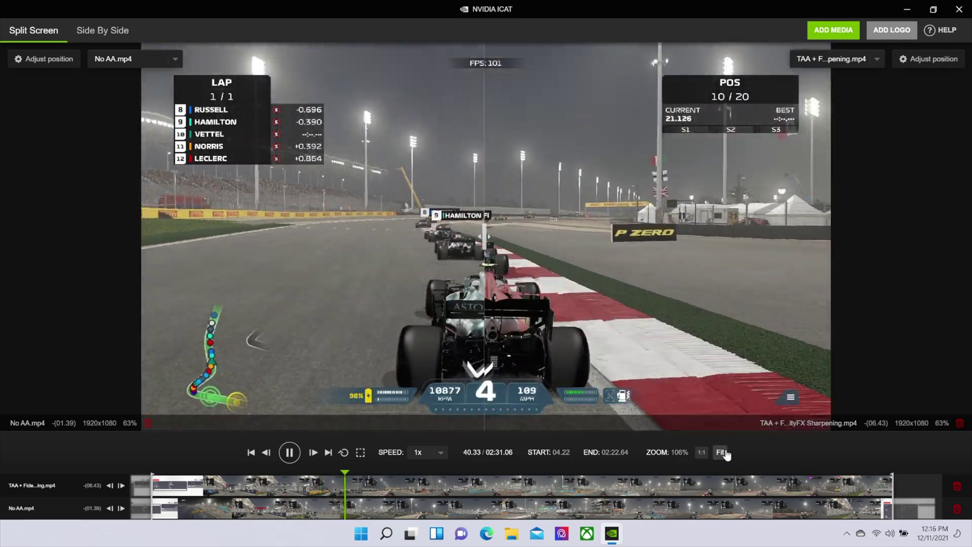
click(702, 453)
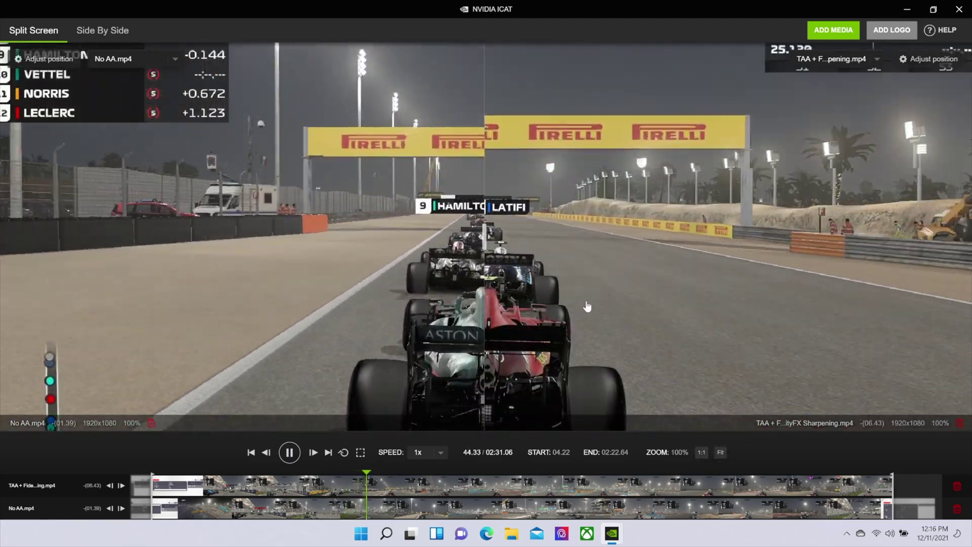
scroll(587, 310, up, 5)
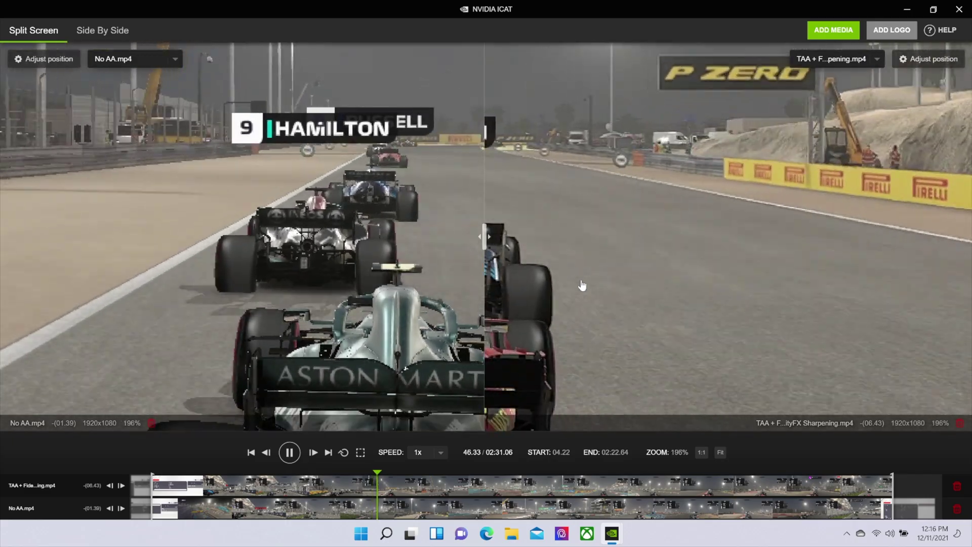